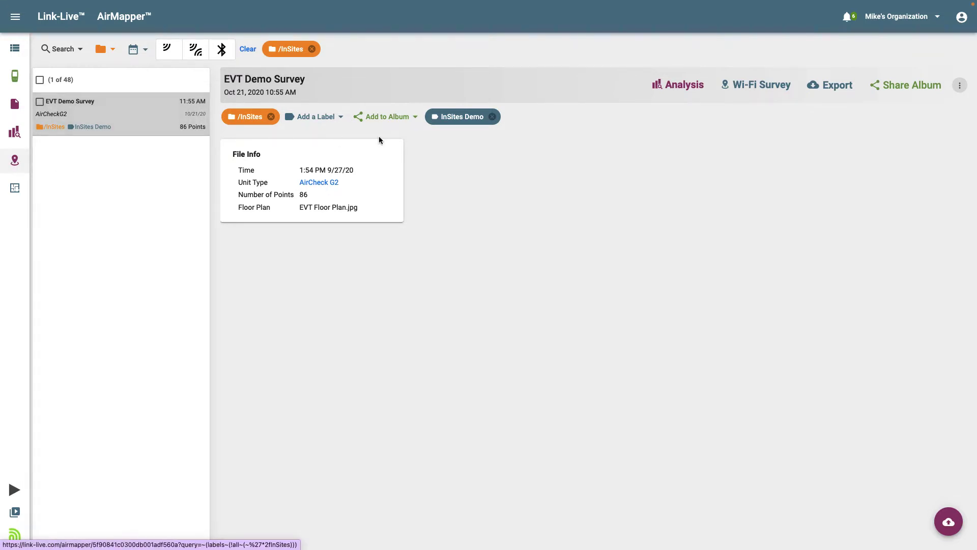
- Open the Wi-Fi Survey heatmap and bring up the InSites limit settings
{"action": "left_click", "coordinate": [747, 85]}
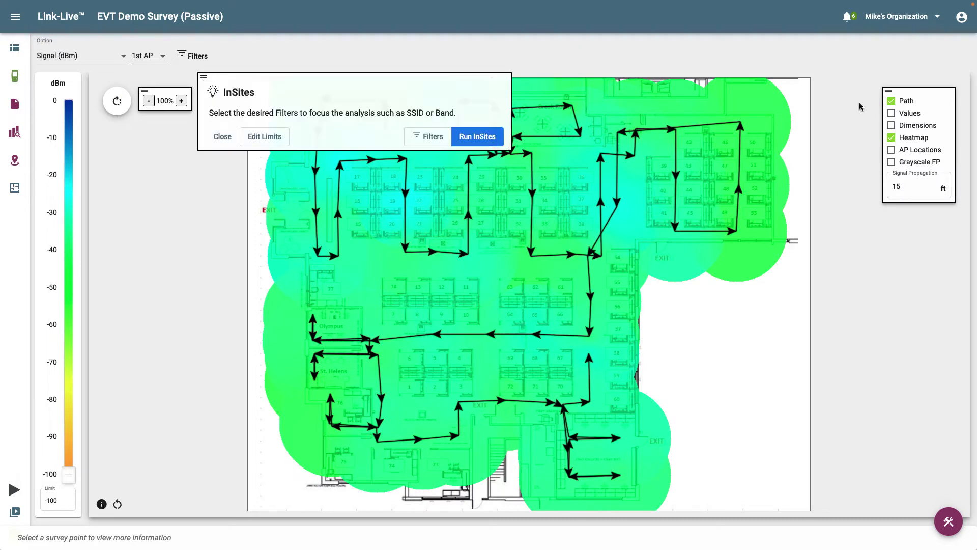
{"action": "left_click", "coordinate": [265, 140]}
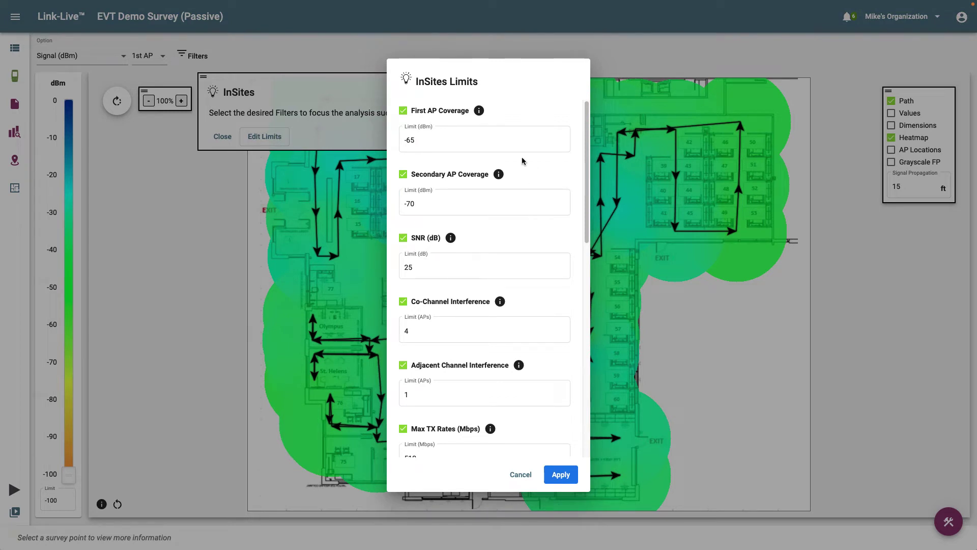
{"action": "left_click", "coordinate": [403, 112]}
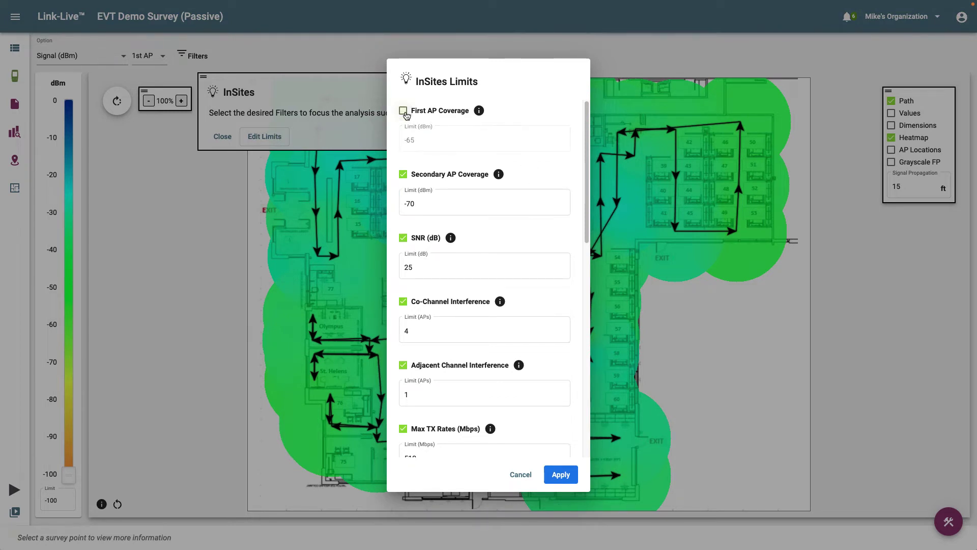
{"action": "left_click", "coordinate": [403, 112]}
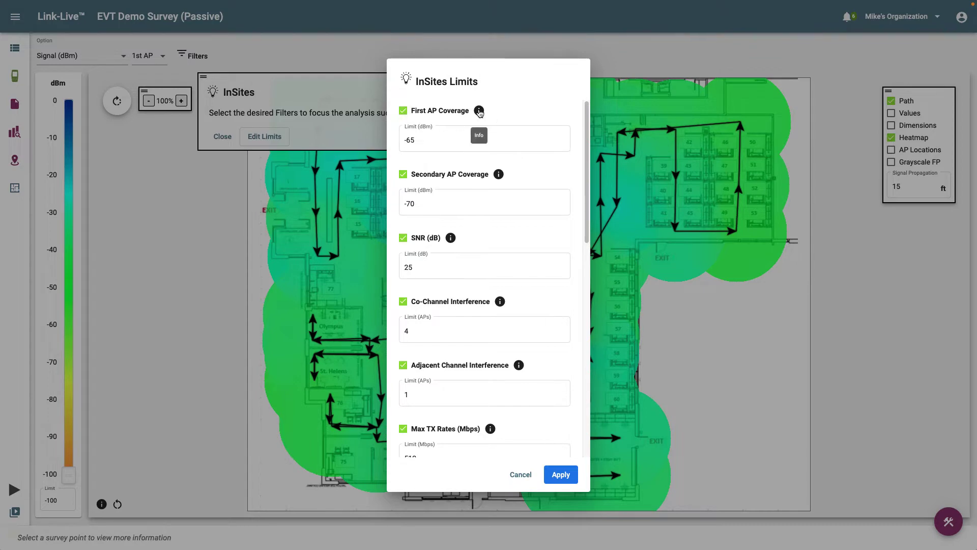
{"action": "left_click", "coordinate": [478, 112]}
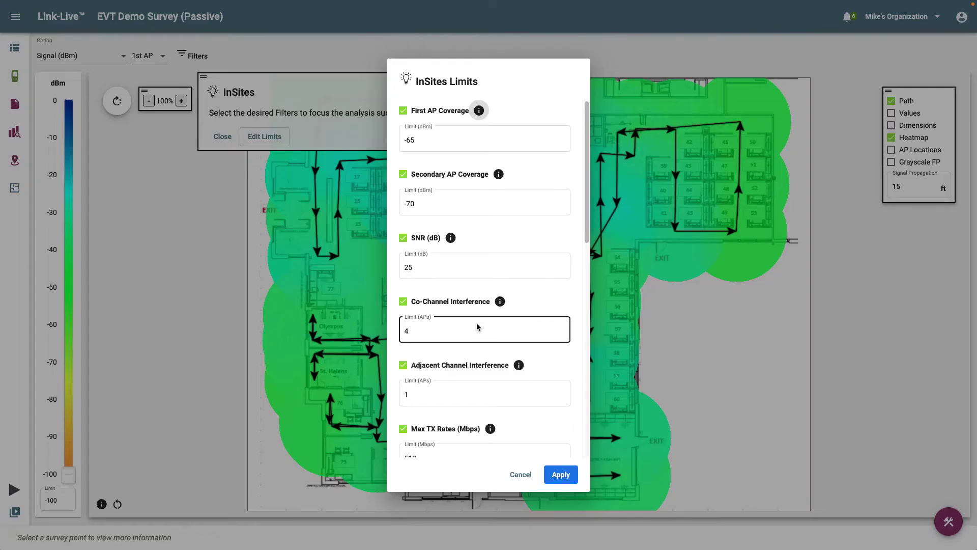
{"action": "scroll", "coordinate": [479, 327], "scroll_direction": "down", "scroll_amount": 1}
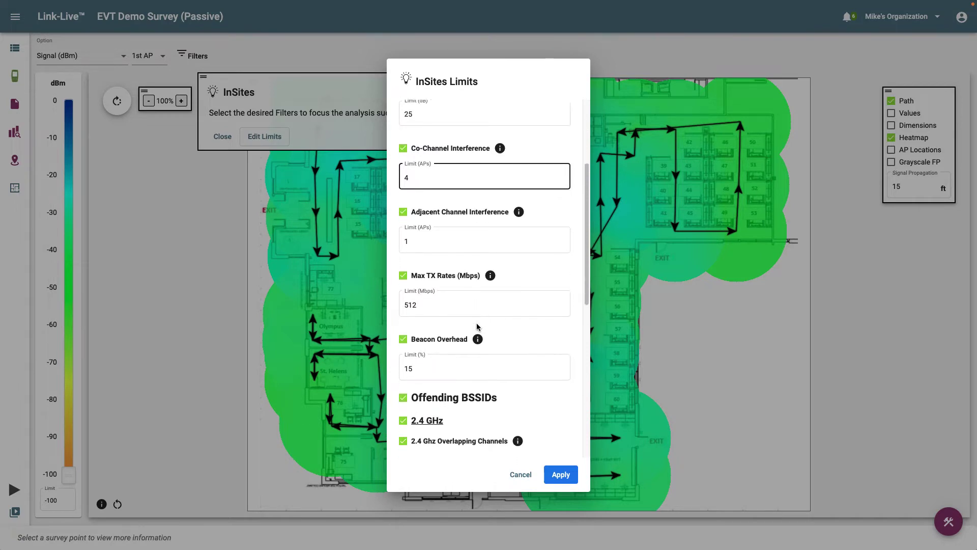
{"action": "scroll", "coordinate": [478, 326], "scroll_direction": "down", "scroll_amount": 3}
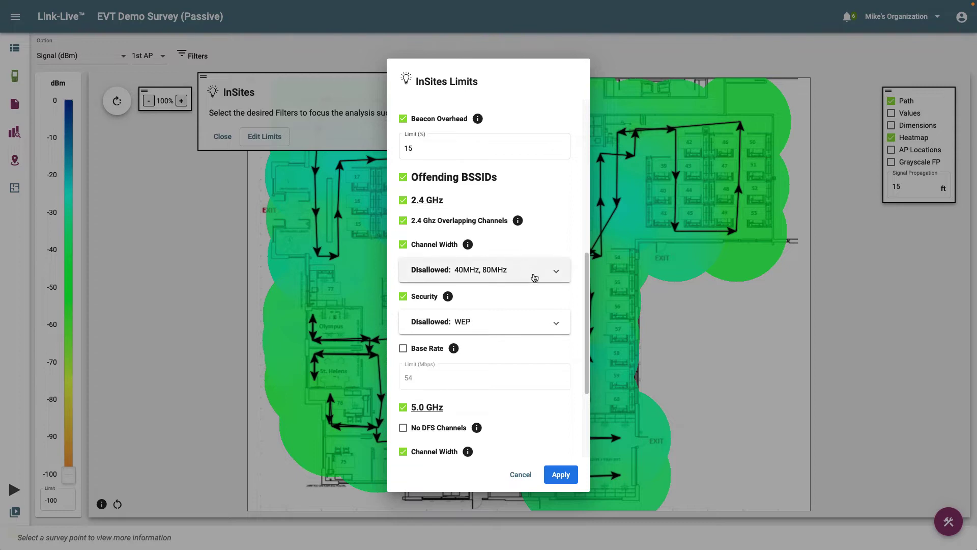
- Review the 2.4 GHz channel widths, then add Open to the 2.4 GHz disallowed security types
{"action": "left_click", "coordinate": [555, 275]}
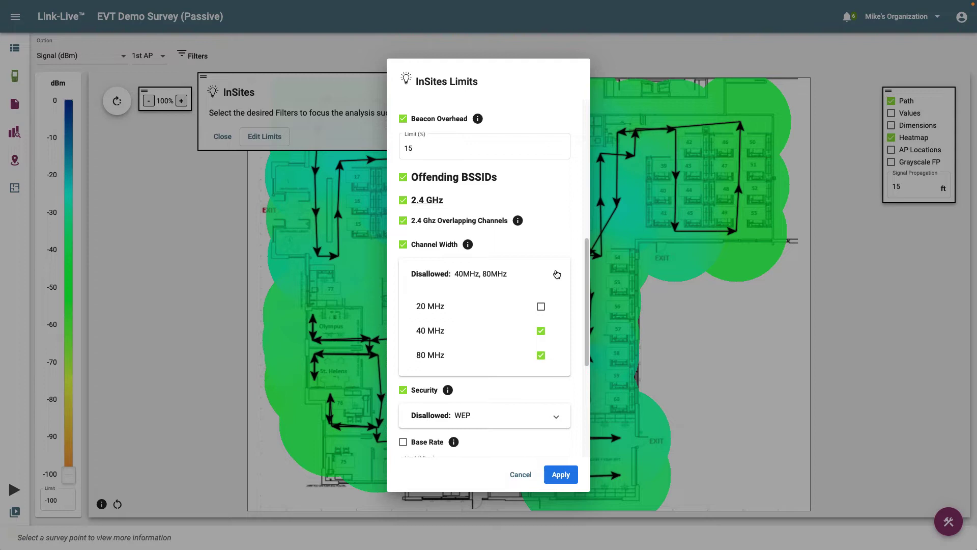
{"action": "left_click", "coordinate": [557, 274]}
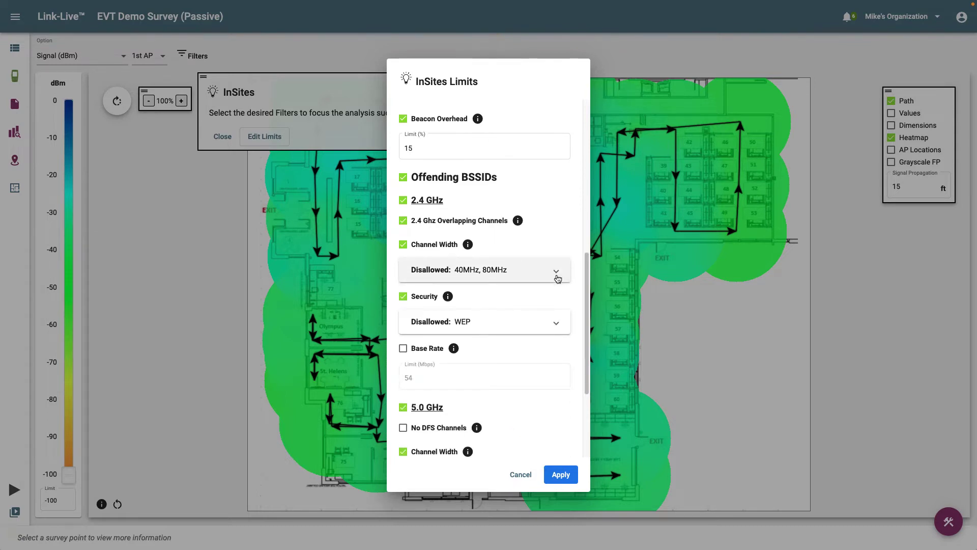
{"action": "scroll", "coordinate": [553, 316], "scroll_direction": "down", "scroll_amount": 1}
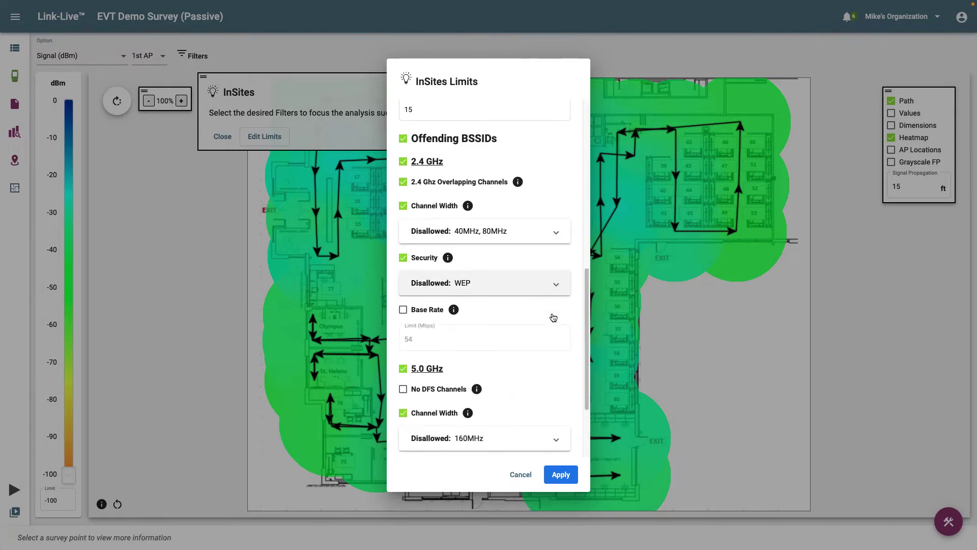
{"action": "left_click", "coordinate": [558, 286]}
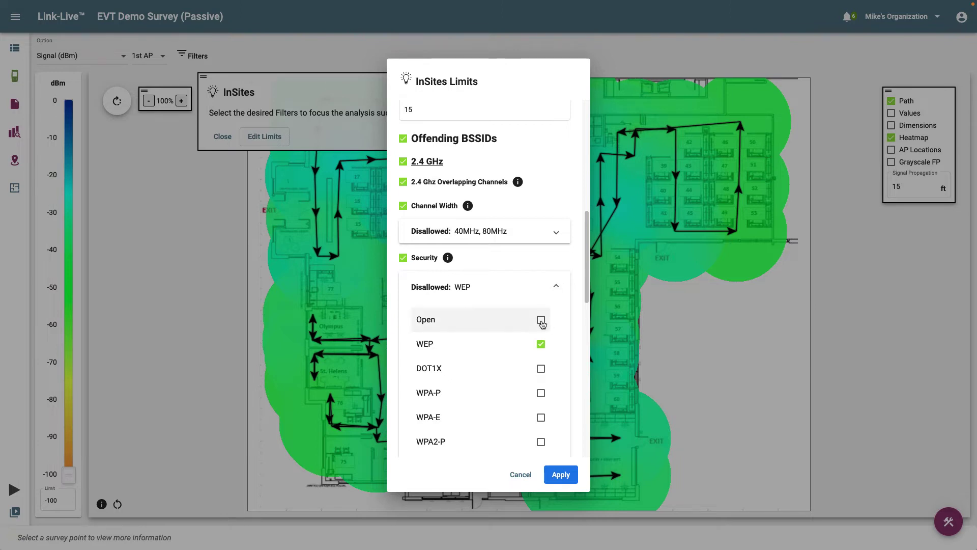
{"action": "left_click", "coordinate": [540, 319]}
{"action": "left_click", "coordinate": [557, 287]}
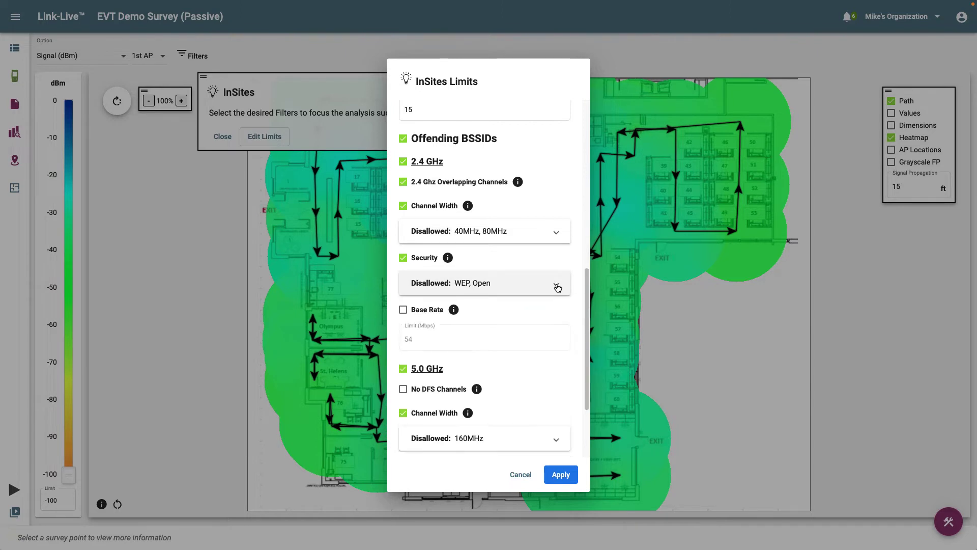
{"action": "scroll", "coordinate": [555, 301], "scroll_direction": "down", "scroll_amount": 2}
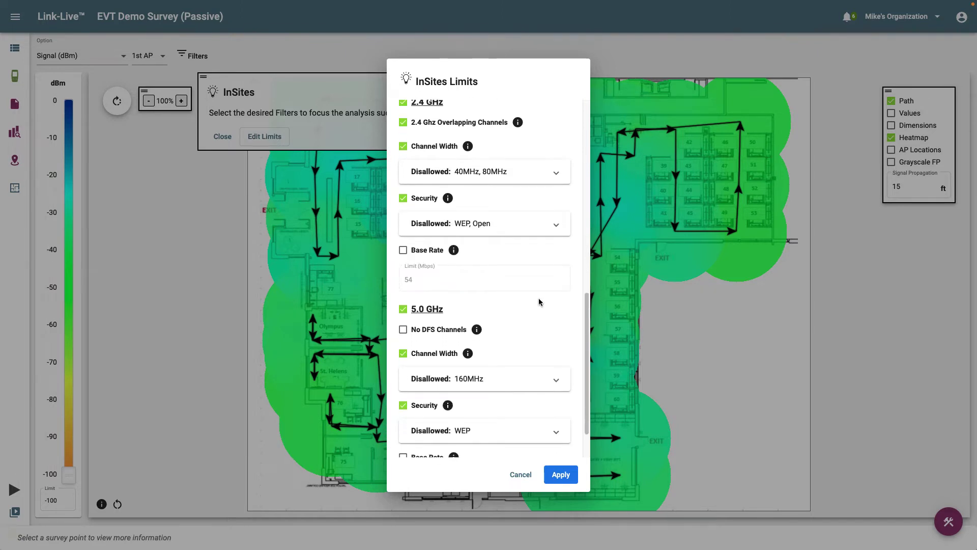
- Enable No DFS Channels for 5 GHz and leave the 2.4 GHz Base Rate check off
{"action": "left_click", "coordinate": [403, 249]}
{"action": "left_click", "coordinate": [409, 282]}
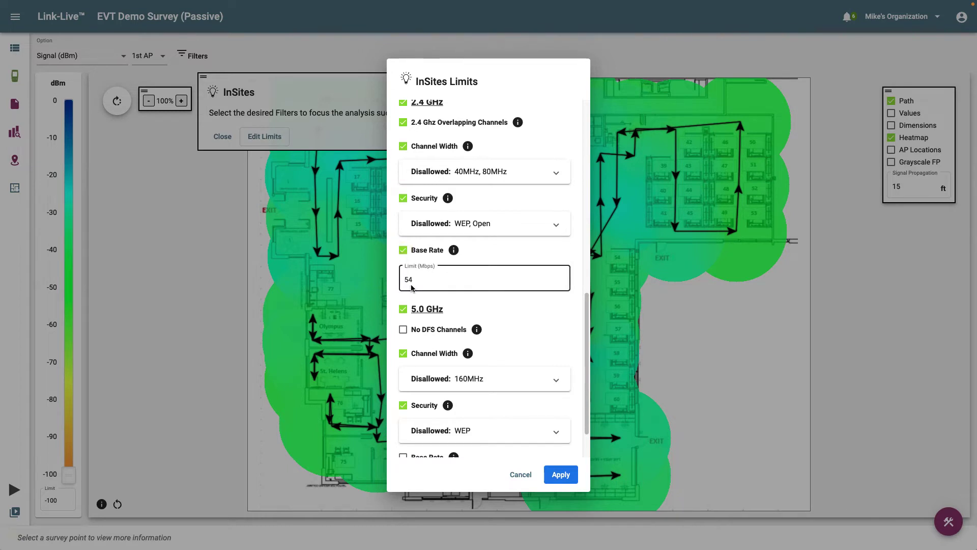
{"action": "left_click", "coordinate": [403, 249]}
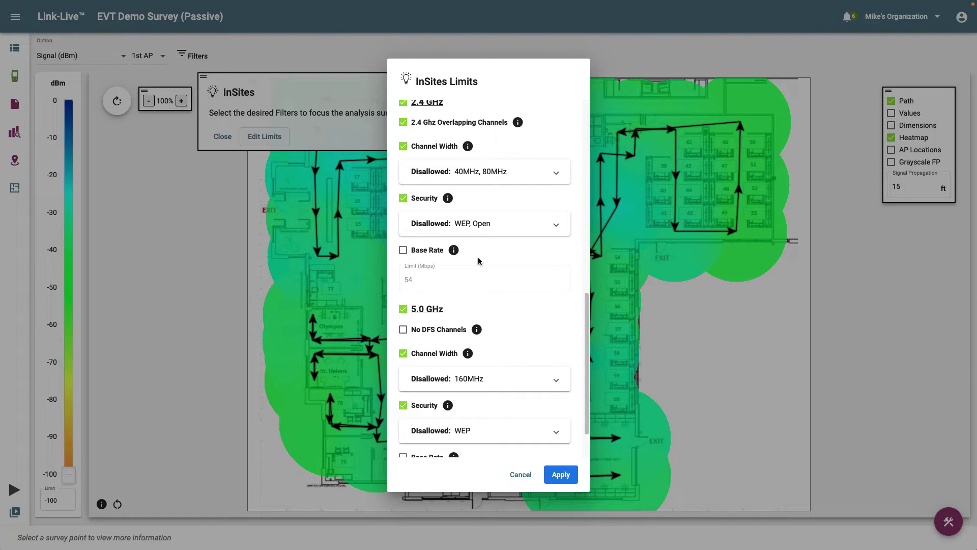
{"action": "scroll", "coordinate": [478, 261], "scroll_direction": "down", "scroll_amount": 1}
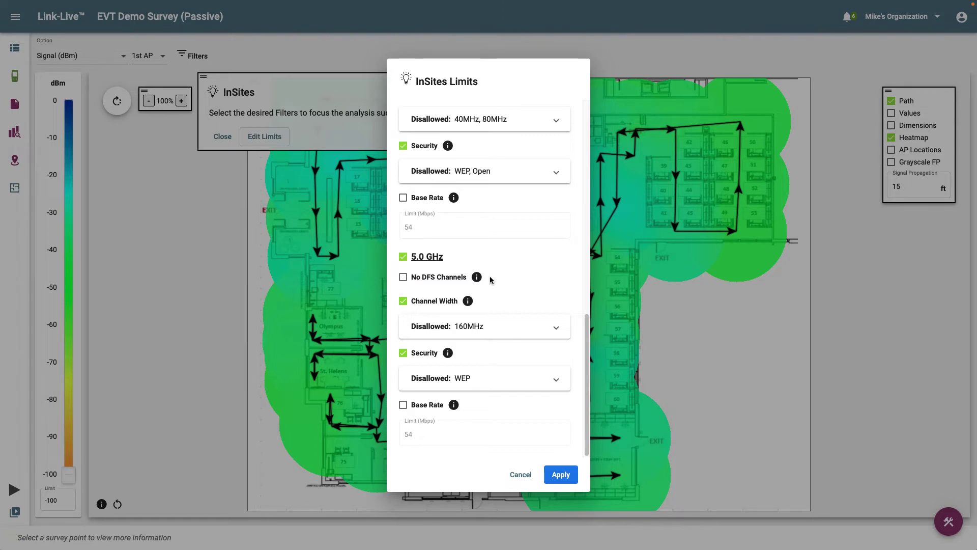
{"action": "left_click", "coordinate": [477, 277]}
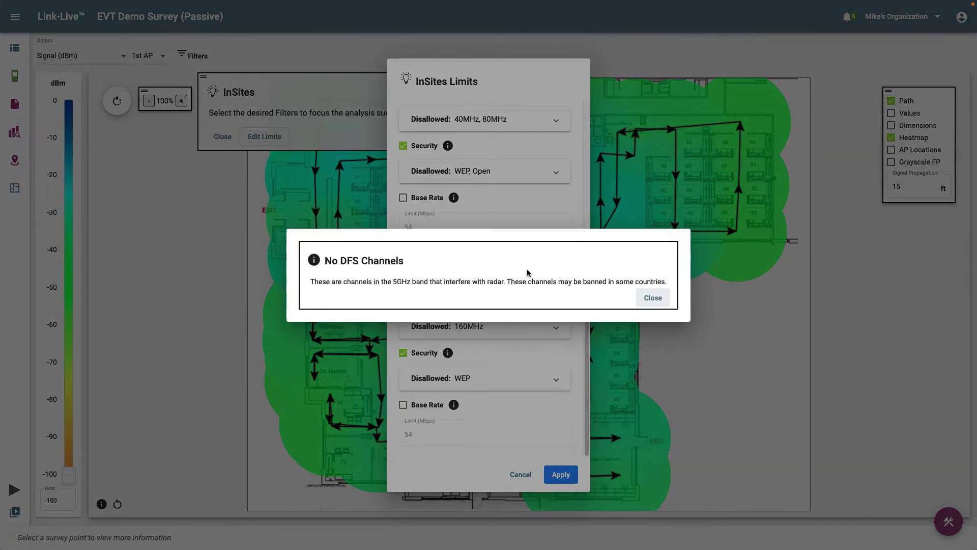
{"action": "left_click", "coordinate": [652, 299]}
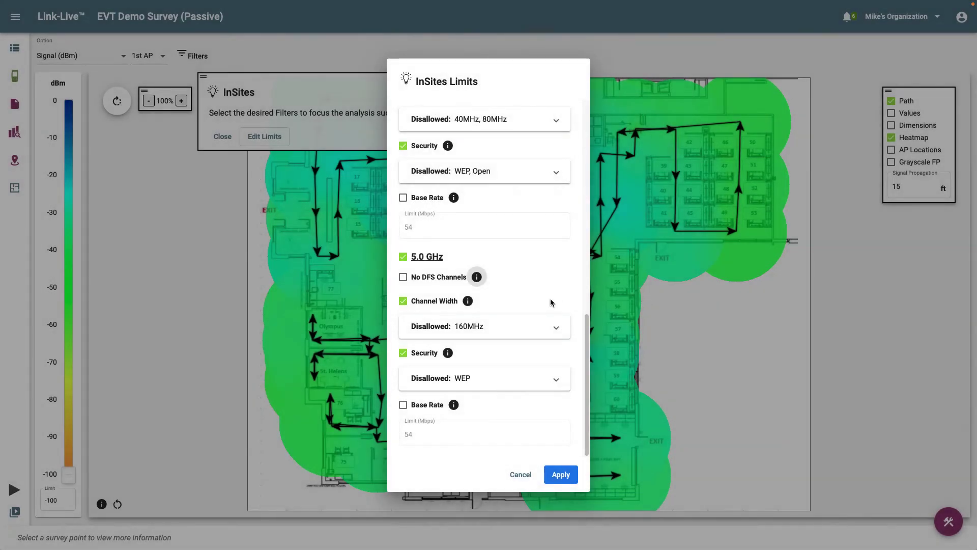
{"action": "left_click", "coordinate": [402, 277]}
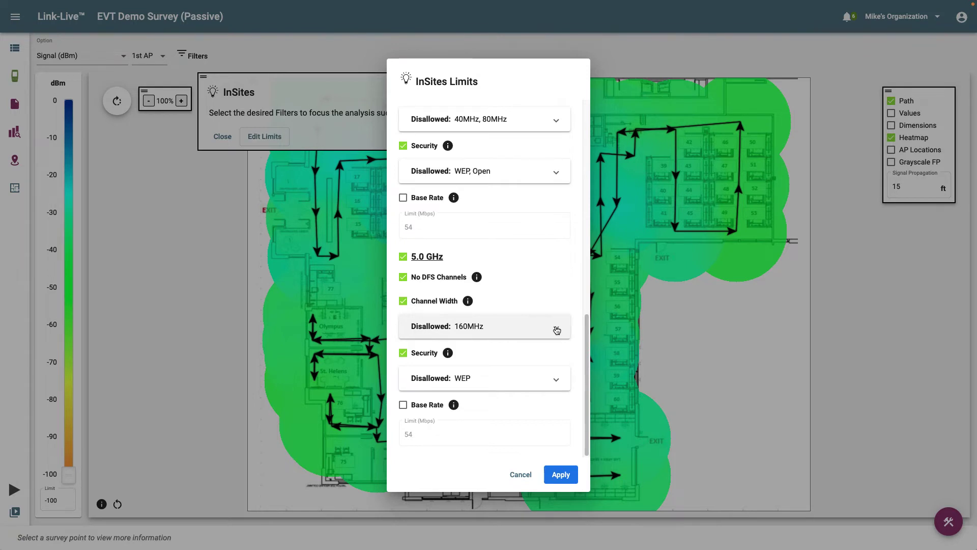
- Review the 5 GHz channel widths and security types, apply the limits, and open Filters
{"action": "left_click", "coordinate": [556, 331]}
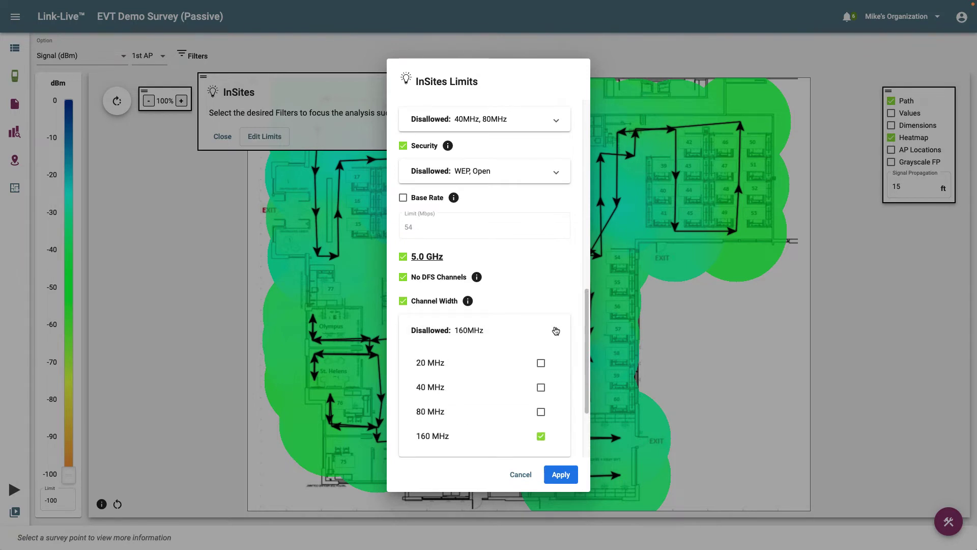
{"action": "left_click", "coordinate": [556, 330]}
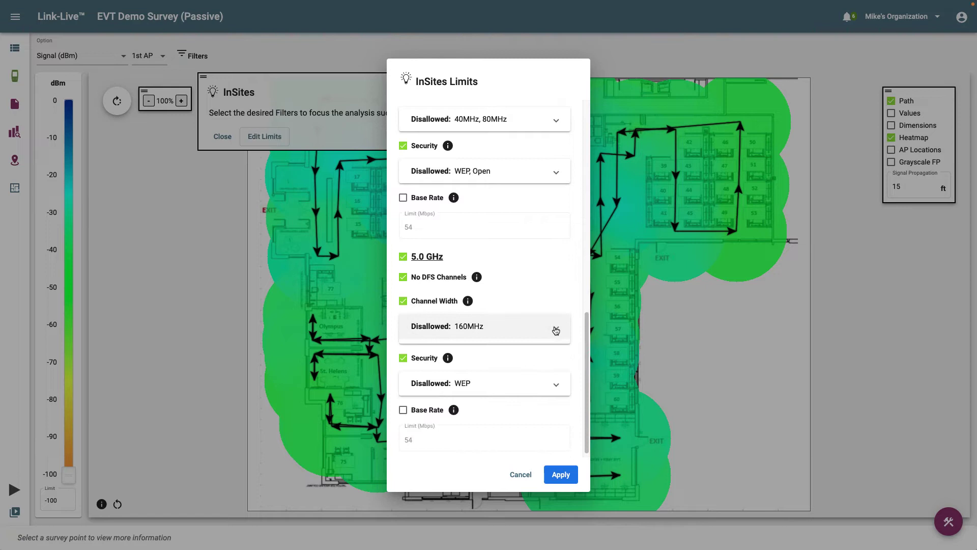
{"action": "left_click", "coordinate": [556, 382]}
{"action": "left_click", "coordinate": [551, 380]}
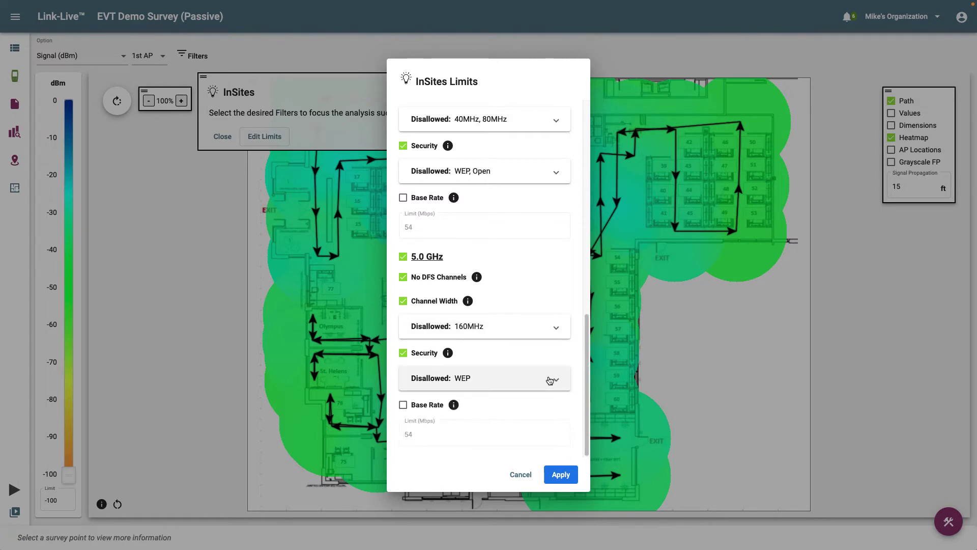
{"action": "left_click", "coordinate": [561, 475]}
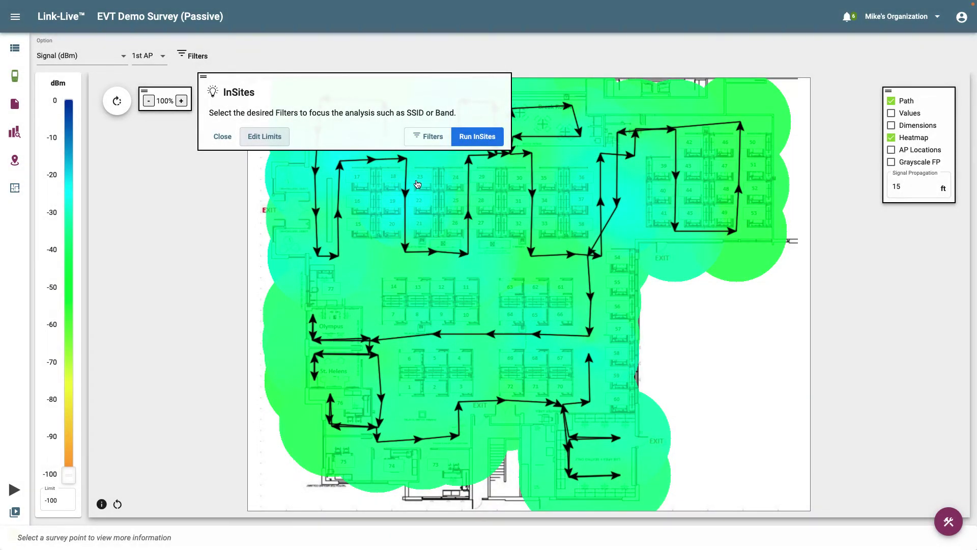
{"action": "left_click", "coordinate": [423, 140]}
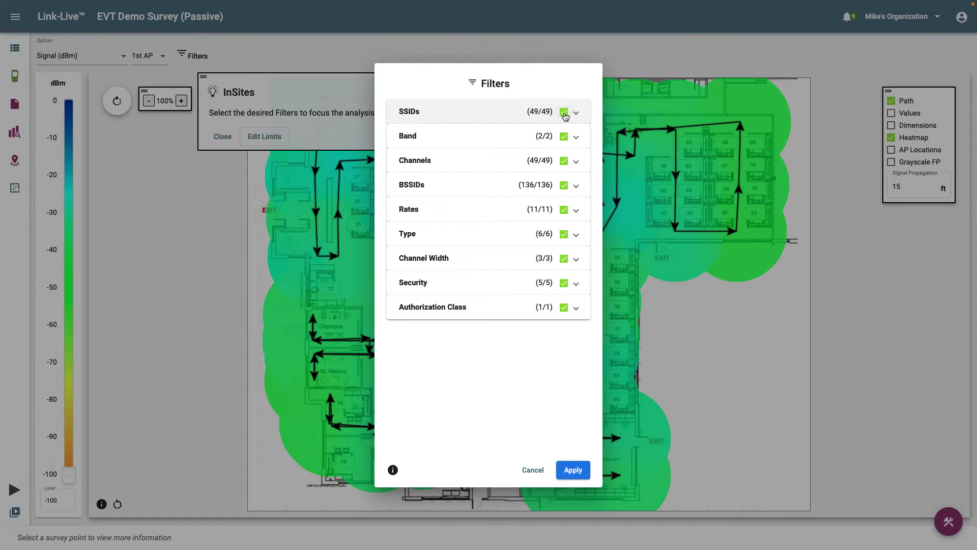
- Deselect all SSIDs in the filter and include only the LRC network
{"action": "left_click", "coordinate": [564, 115]}
{"action": "left_click", "coordinate": [575, 113]}
{"action": "scroll", "coordinate": [537, 233], "scroll_direction": "down", "scroll_amount": 5}
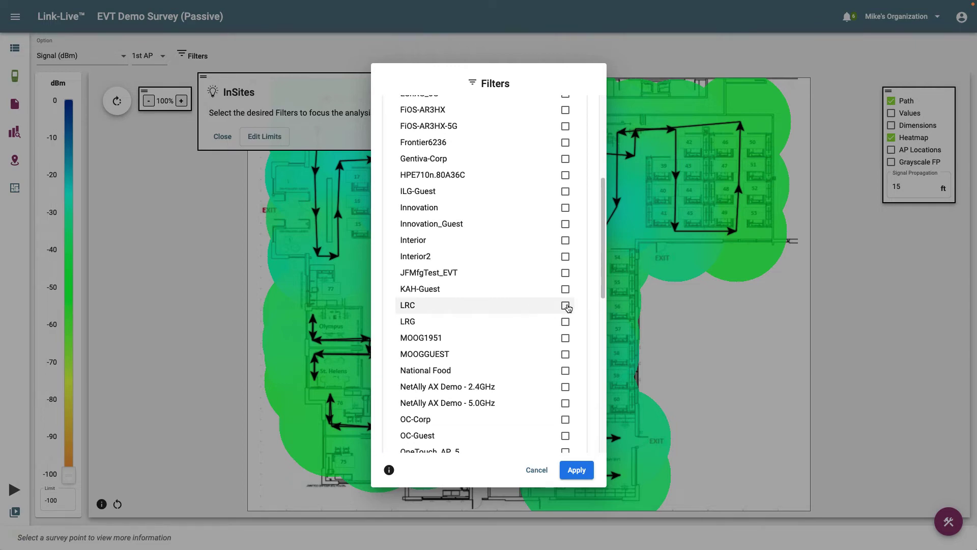
{"action": "left_click", "coordinate": [566, 306]}
- Apply the LRC filter so InSites shows Adjacent Channel Interference failing at 9 APs
{"action": "left_click", "coordinate": [581, 469]}
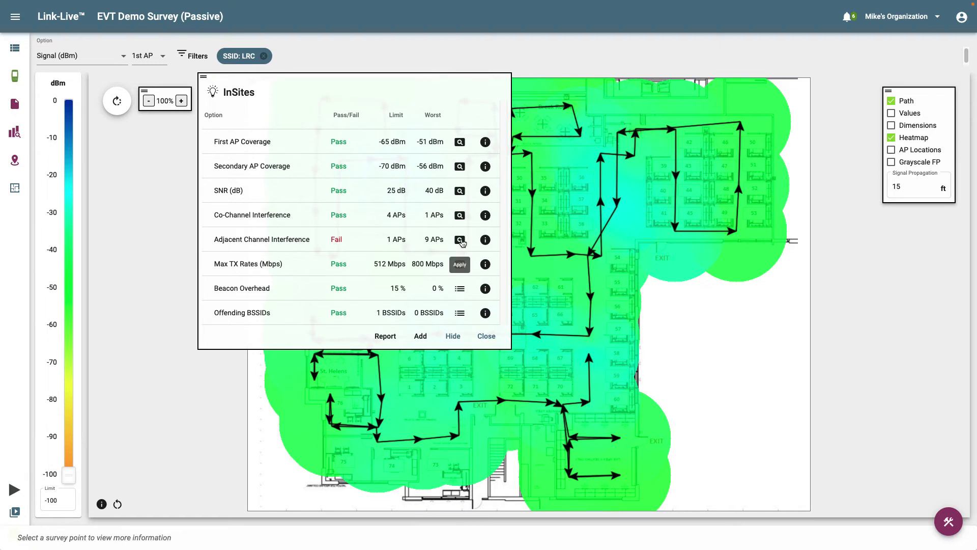
- Map Adjacent Channel Interference and label every survey point with its AP count
{"action": "left_click", "coordinate": [460, 240]}
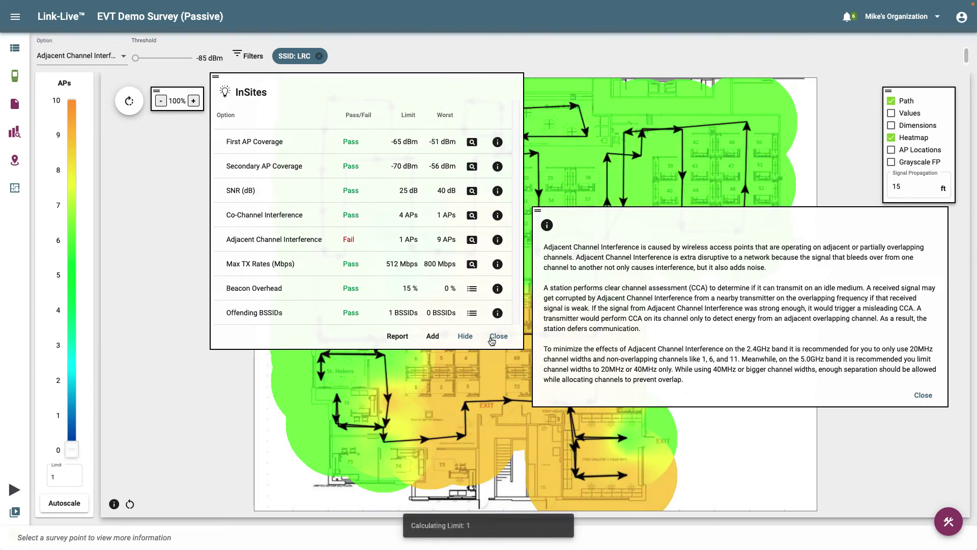
{"action": "left_click", "coordinate": [498, 336]}
{"action": "left_click", "coordinate": [924, 395]}
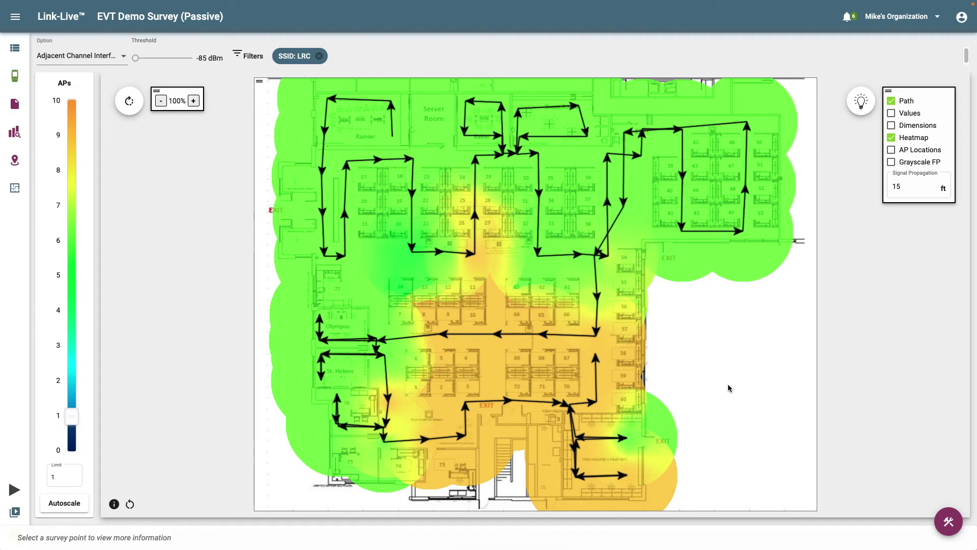
{"action": "left_click", "coordinate": [891, 113]}
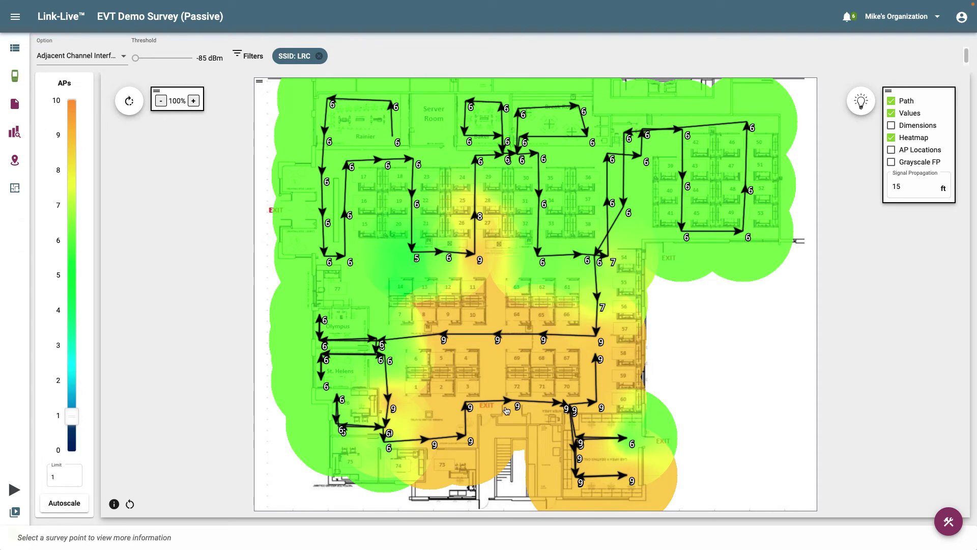
- List the channel 149 adjacent channel interferers at the survey point near EXIT, then close the list
{"action": "mouse_move", "coordinate": [507, 411]}
{"action": "left_click", "coordinate": [508, 403]}
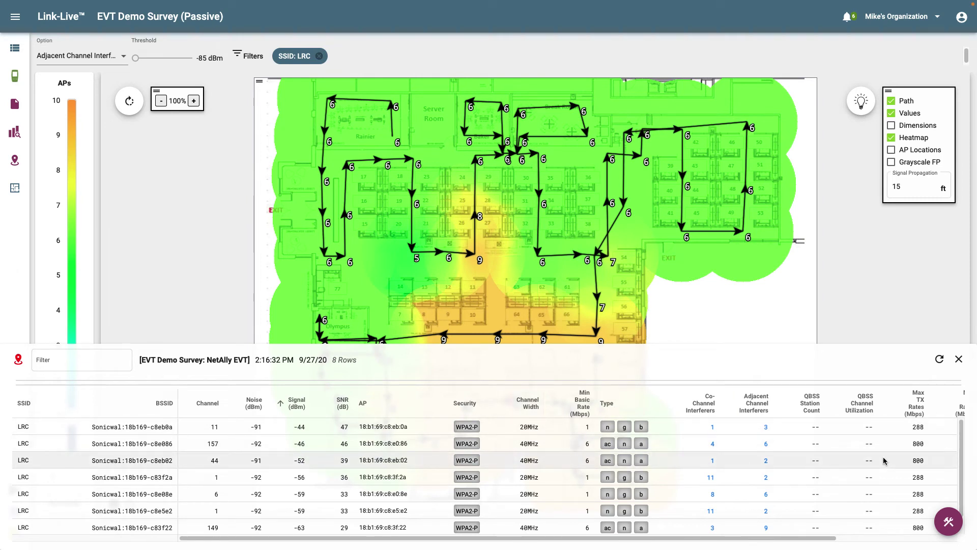
{"action": "scroll", "coordinate": [883, 460], "scroll_direction": "down", "scroll_amount": 1}
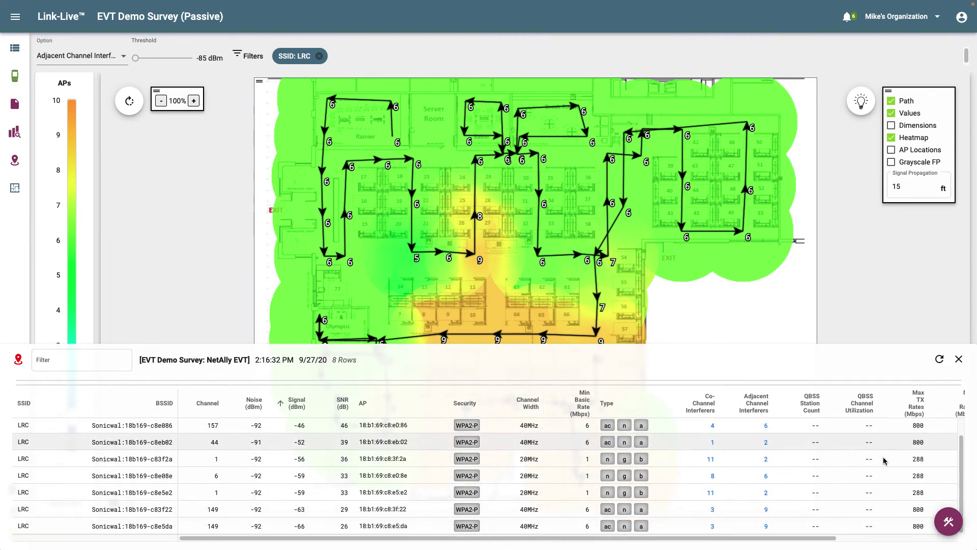
{"action": "left_click", "coordinate": [767, 509]}
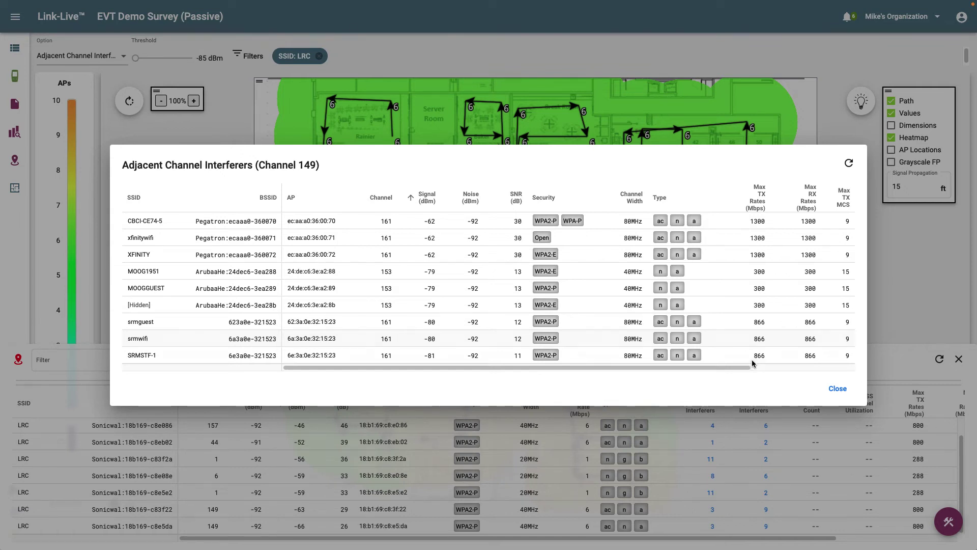
{"action": "left_click", "coordinate": [836, 390]}
- Rerun InSites and save the LRC results as the template 'Template 1'
{"action": "left_click", "coordinate": [959, 360]}
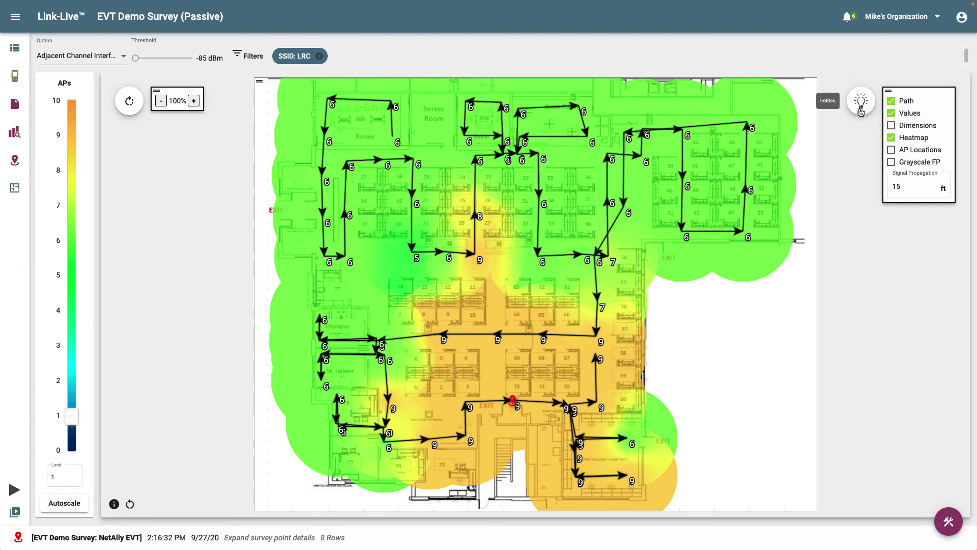
{"action": "left_click", "coordinate": [861, 111]}
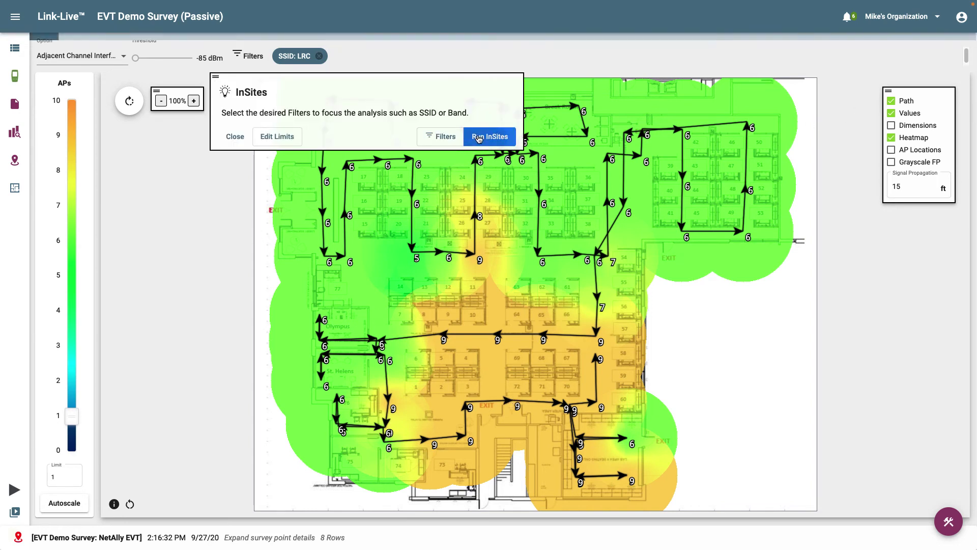
{"action": "left_click", "coordinate": [478, 138]}
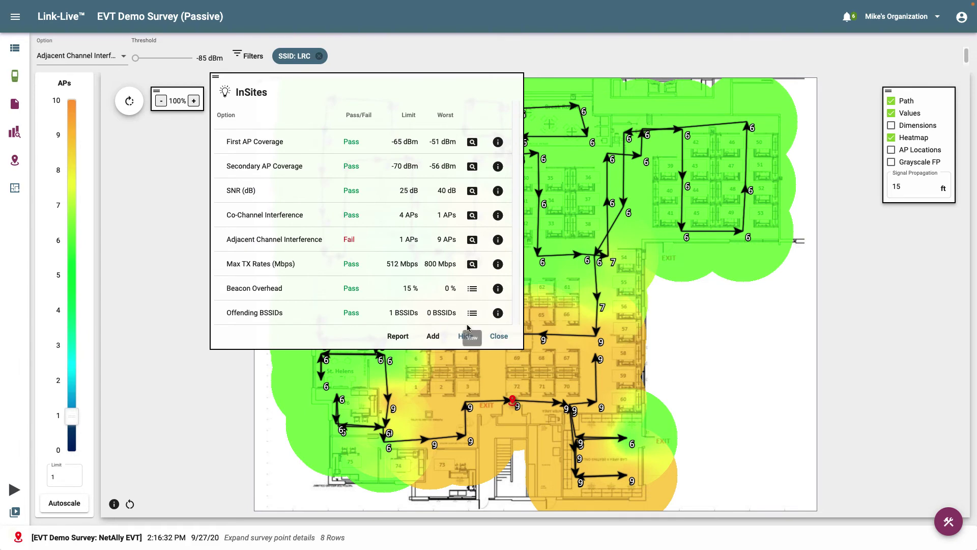
{"action": "left_click", "coordinate": [434, 336]}
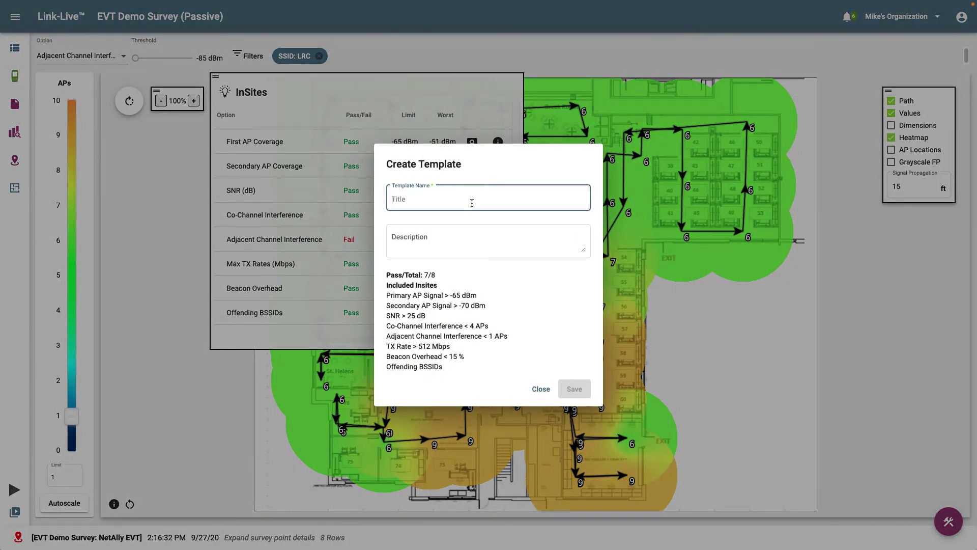
{"action": "type", "text": "Template 1"}
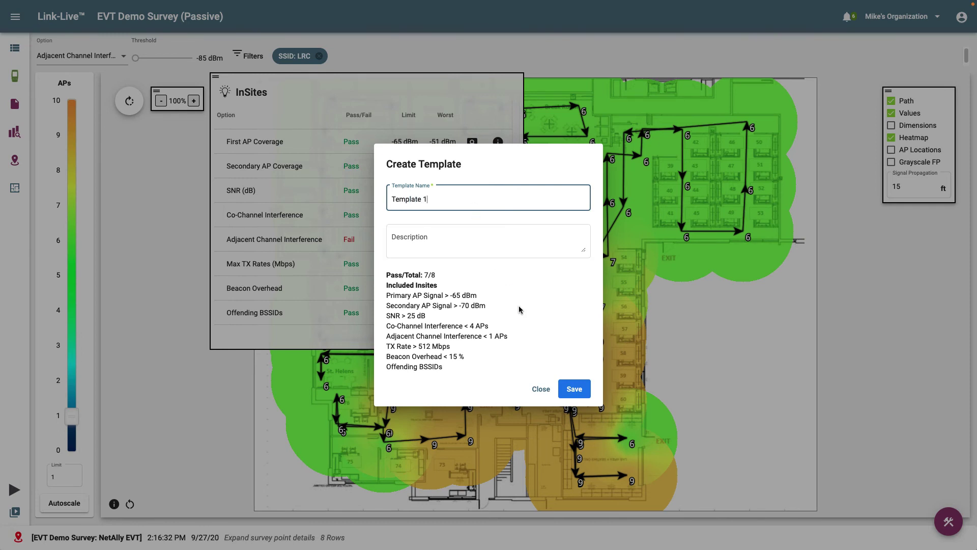
{"action": "left_click", "coordinate": [577, 393]}
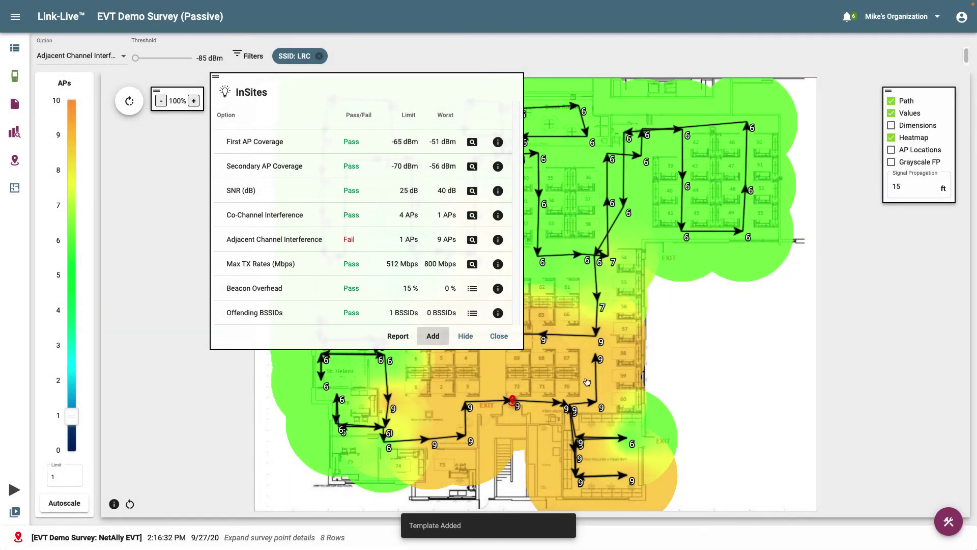
{"action": "left_click", "coordinate": [498, 337]}
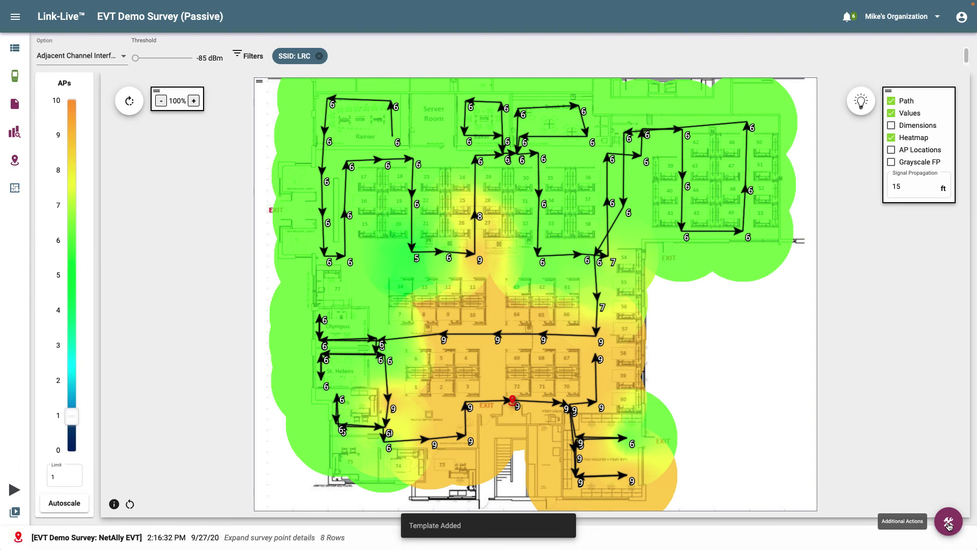
- Confirm Template 1 is listed beside Test in Browse Templates, then reopen Additional Actions
{"action": "left_click", "coordinate": [948, 525]}
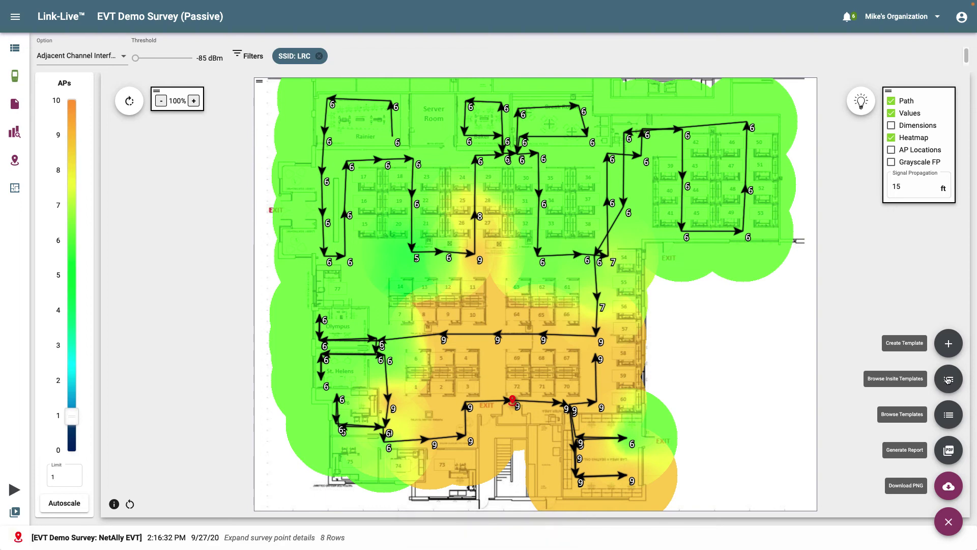
{"action": "left_click", "coordinate": [948, 380]}
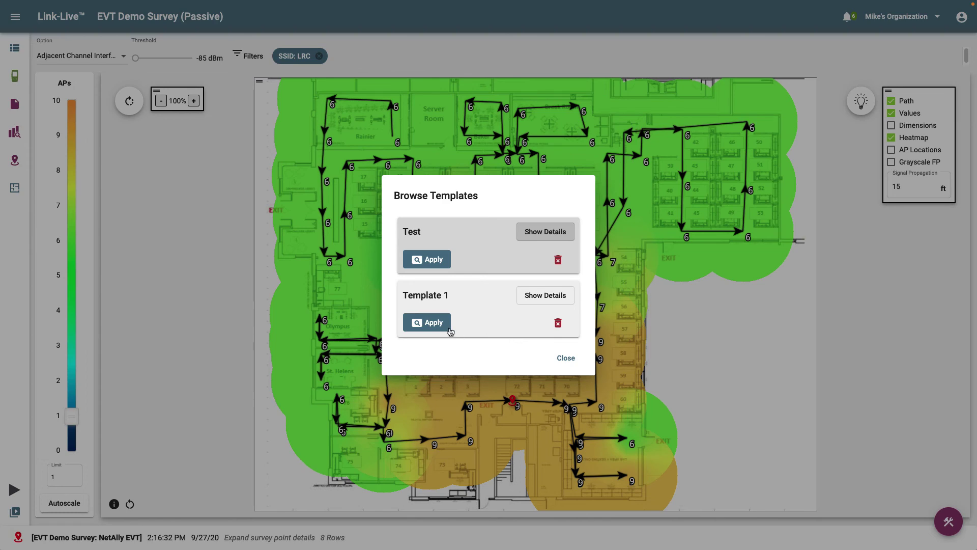
{"action": "left_click", "coordinate": [574, 359]}
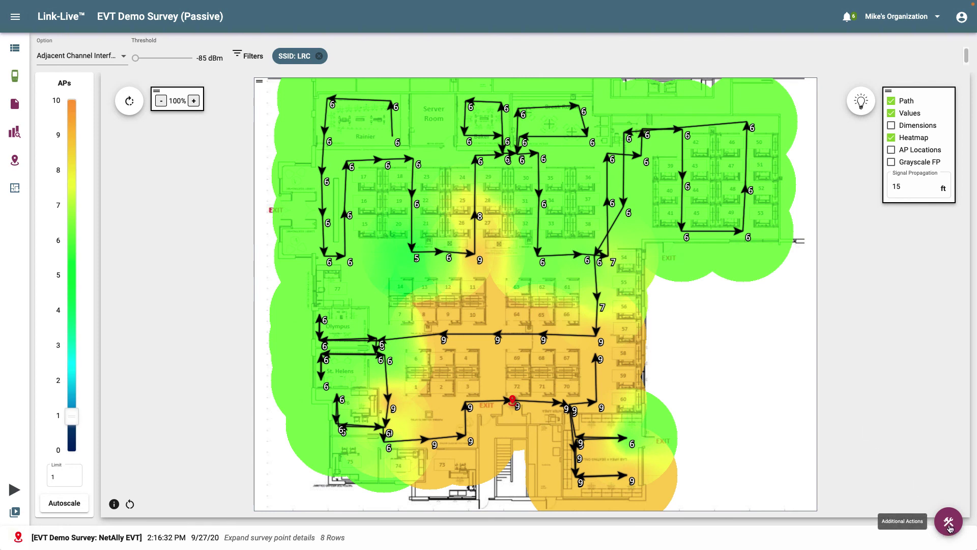
{"action": "left_click", "coordinate": [949, 527]}
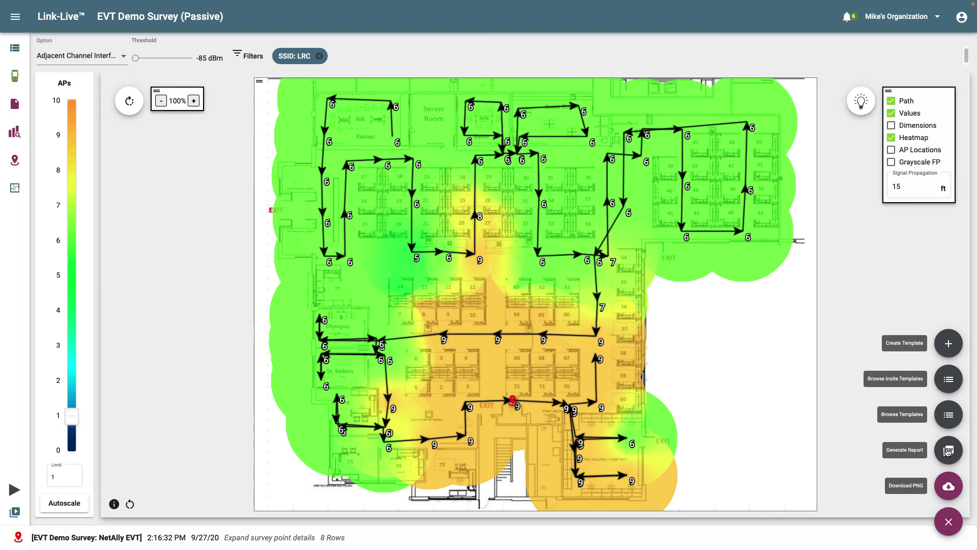
- Generate the EVT Demo Survey Report with Template 1 instead of Test, plus the current view
{"action": "left_click", "coordinate": [948, 450]}
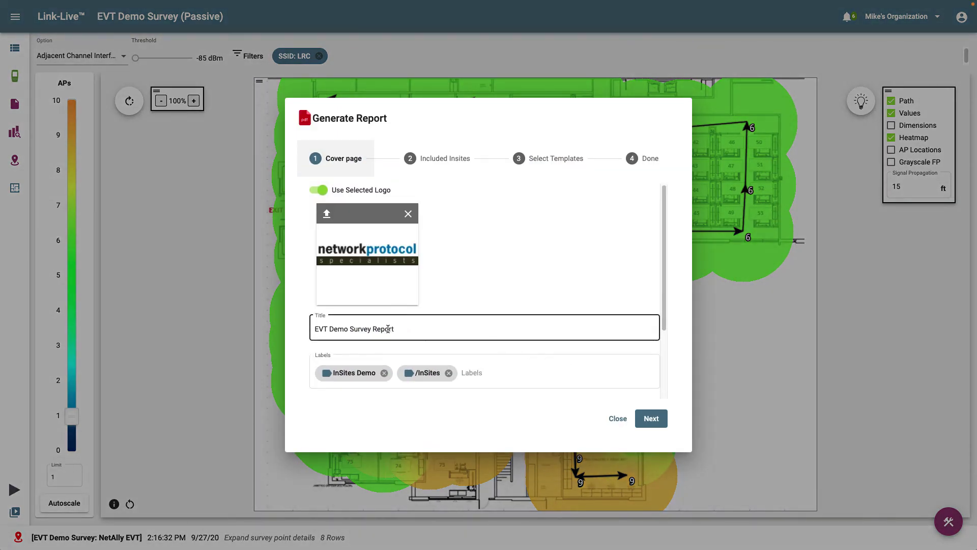
{"action": "left_click", "coordinate": [651, 419]}
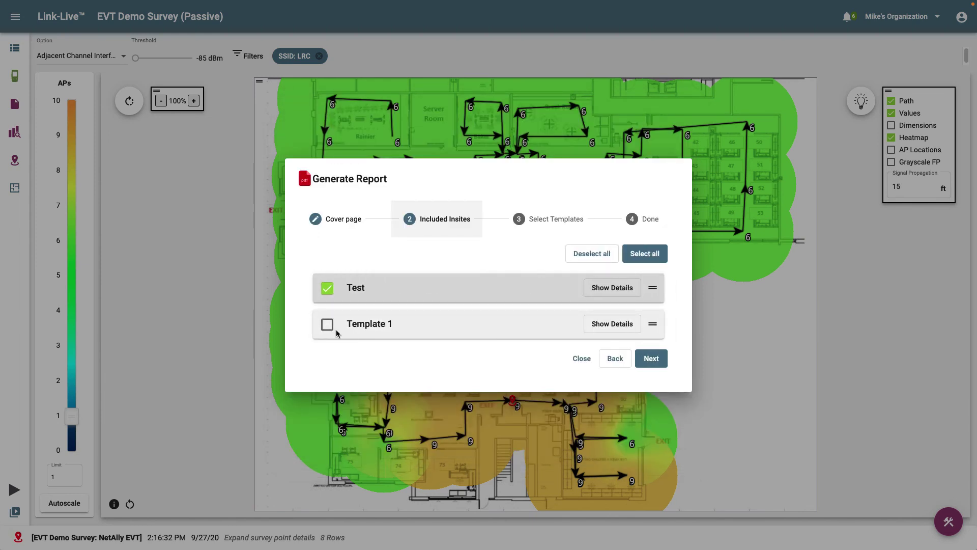
{"action": "left_click", "coordinate": [328, 288]}
{"action": "left_click", "coordinate": [327, 324]}
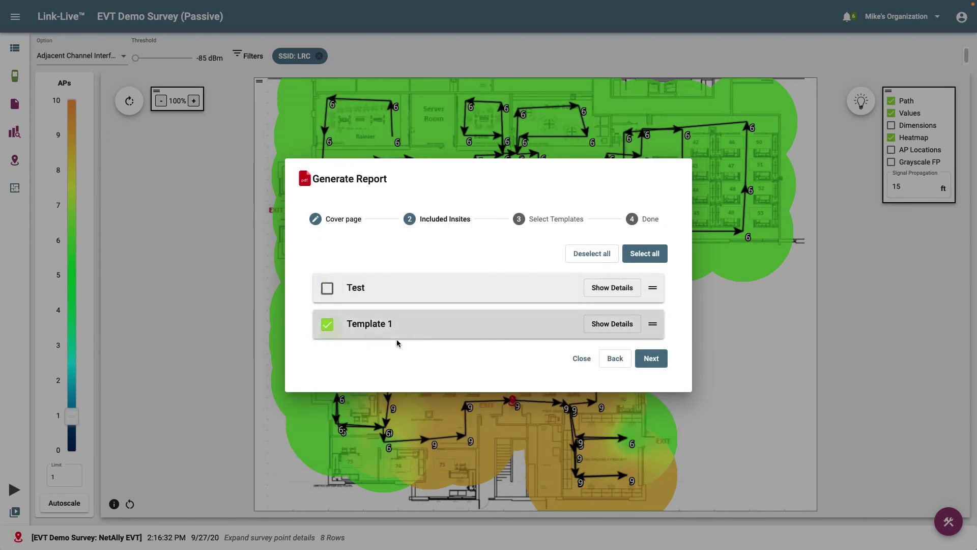
{"action": "left_click", "coordinate": [651, 359]}
{"action": "left_click", "coordinate": [653, 341]}
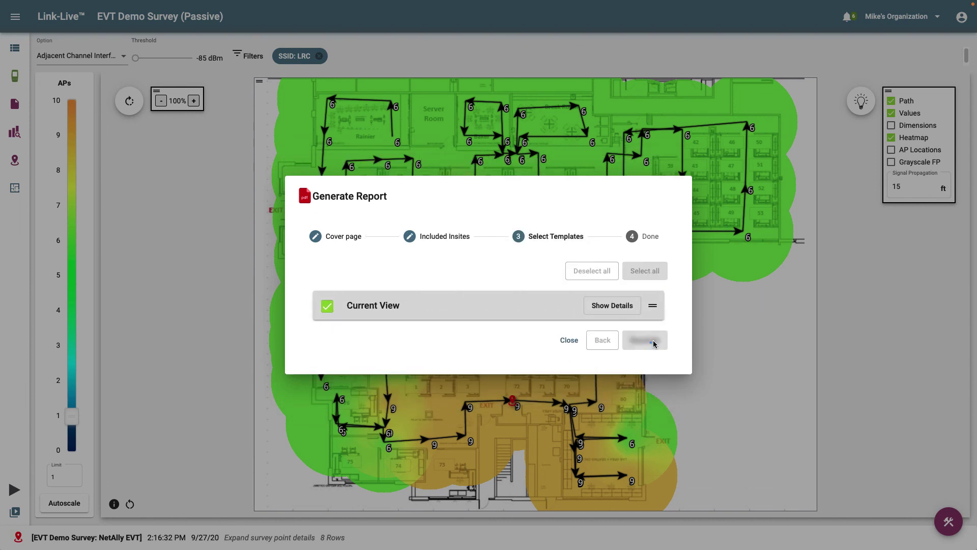